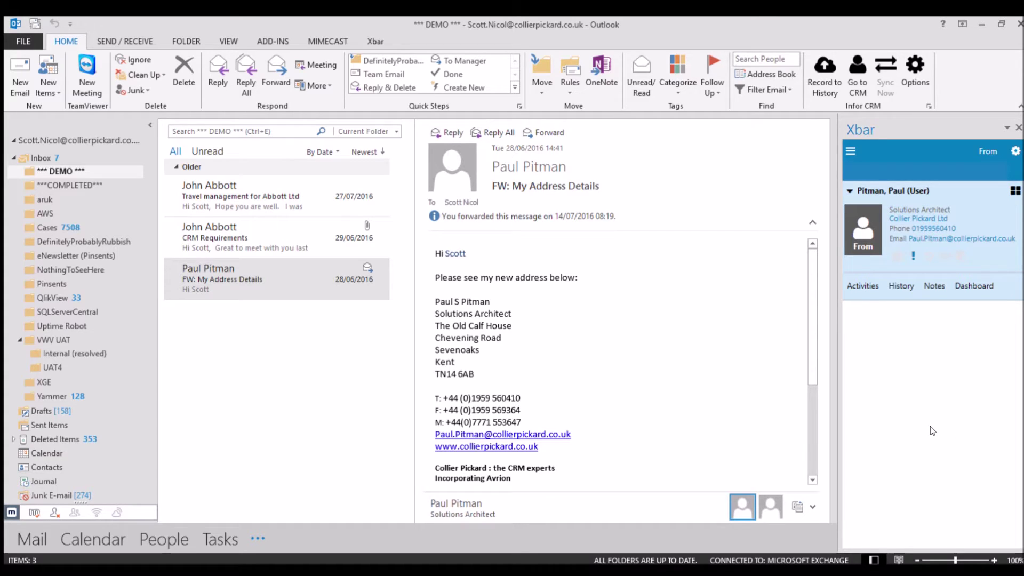
- Open the CRM Requirements email and show its sender's CRM history list in Xbar
left_click(266, 245)
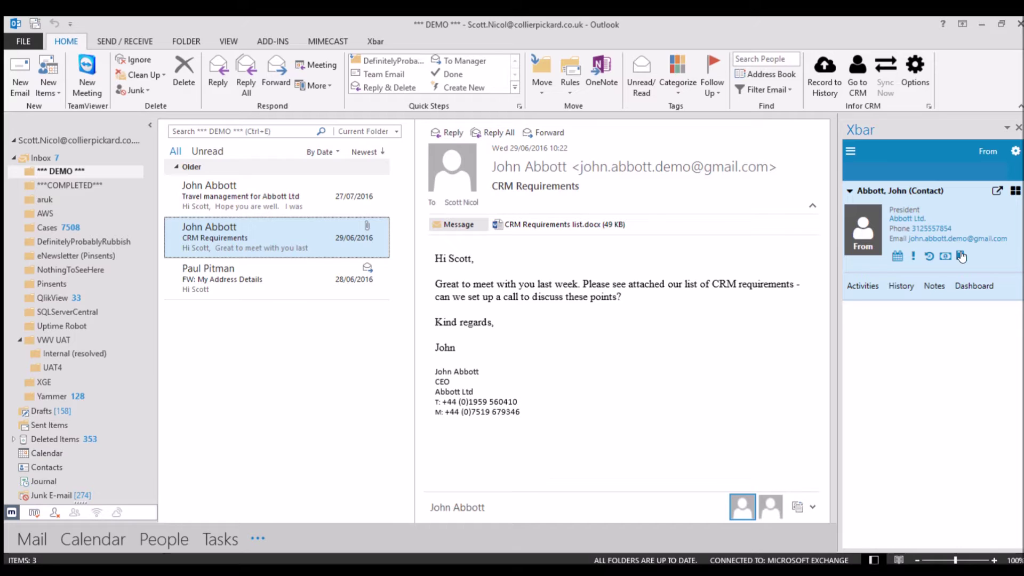
left_click(962, 257)
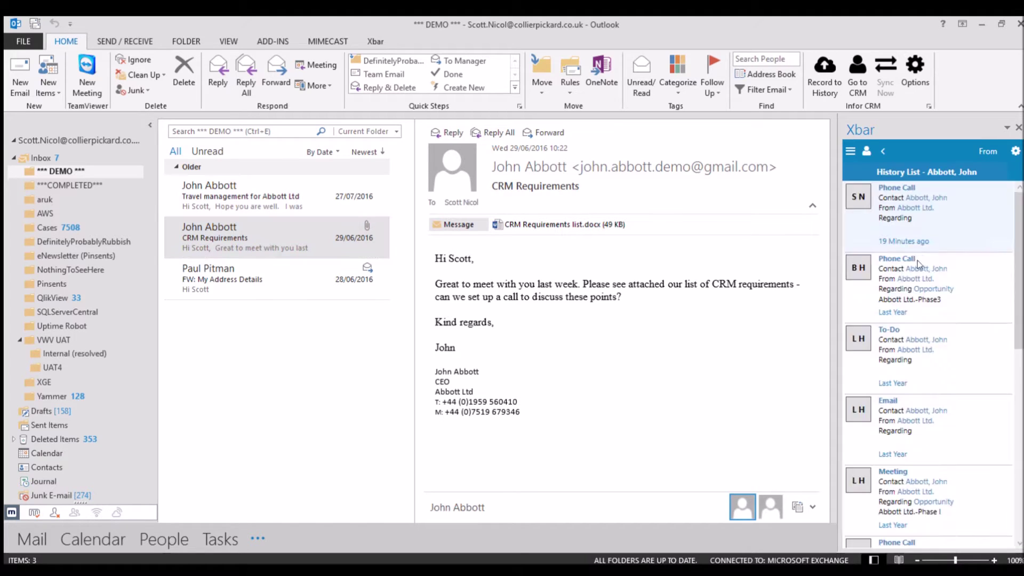
- Review the latest phone call entry's details in Xbar, then return to the History List
scroll(1007, 351, "down", 3)
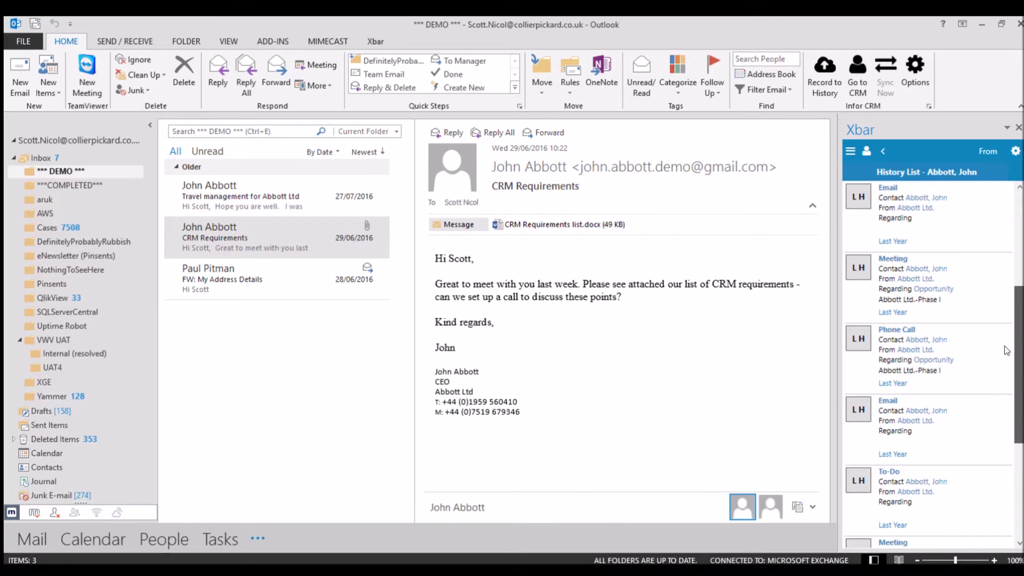
scroll(1006, 373, "up", 3)
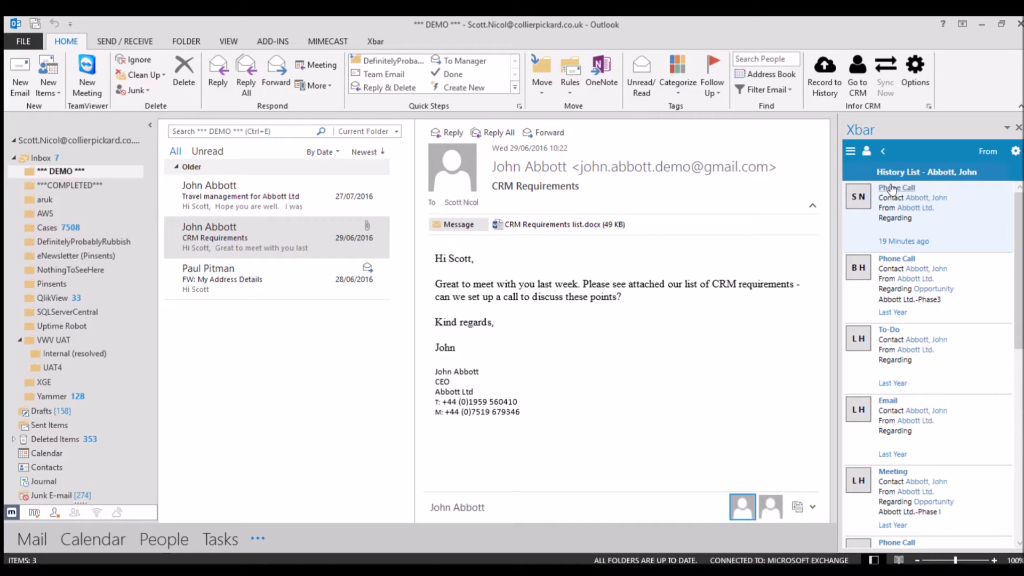
left_click(891, 188)
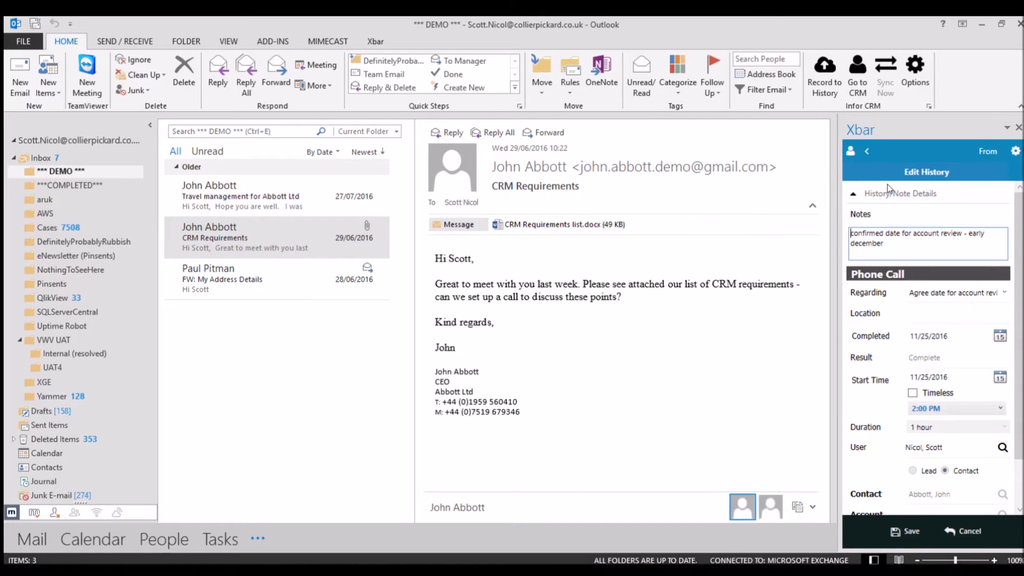
left_click(889, 193)
left_click(889, 192)
left_click(866, 154)
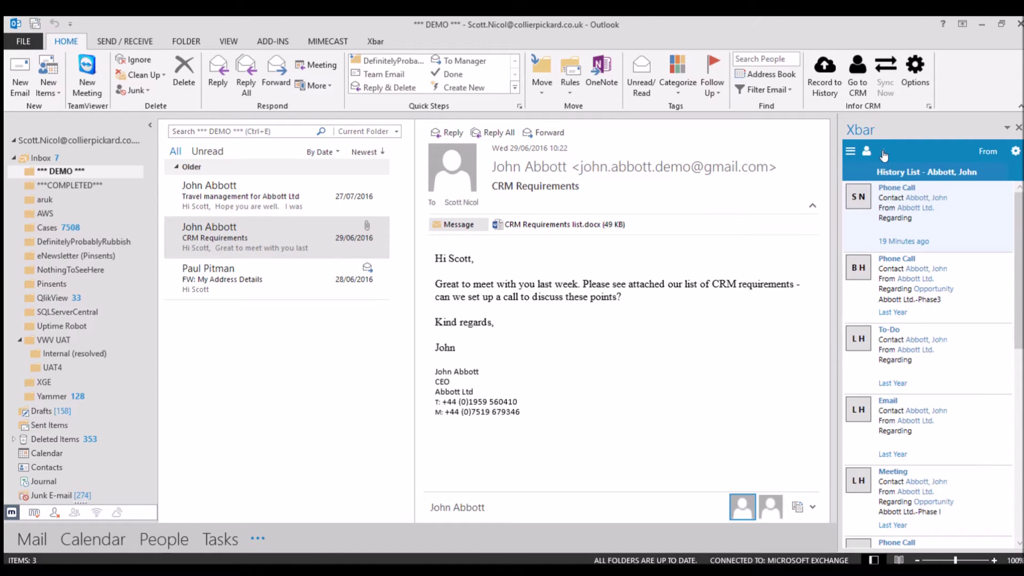
- Show the contact's dashboard (121 K potential, 1 opportunity, 1 ticket) and open the CRM actions menu
left_click(883, 154)
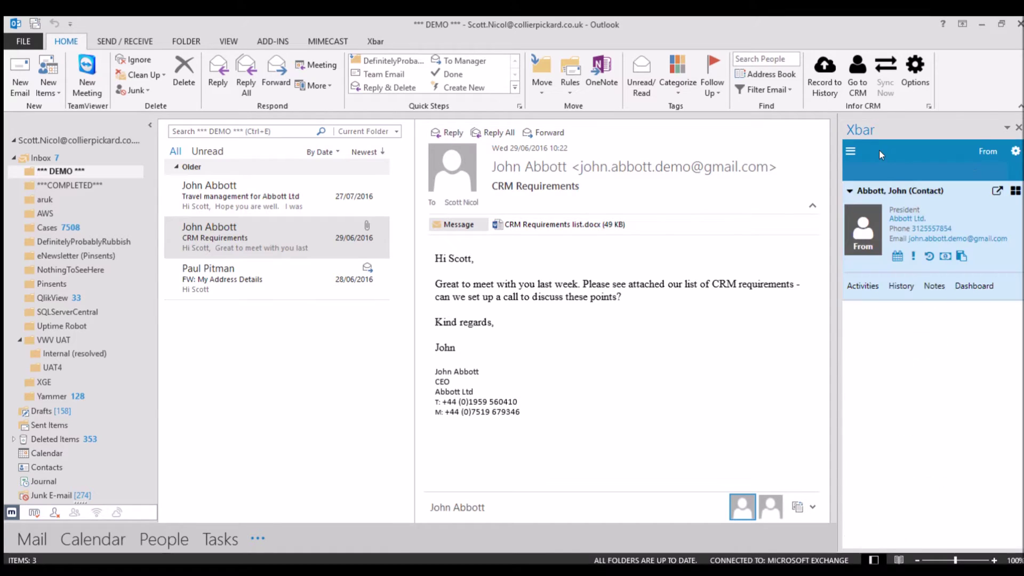
left_click(966, 283)
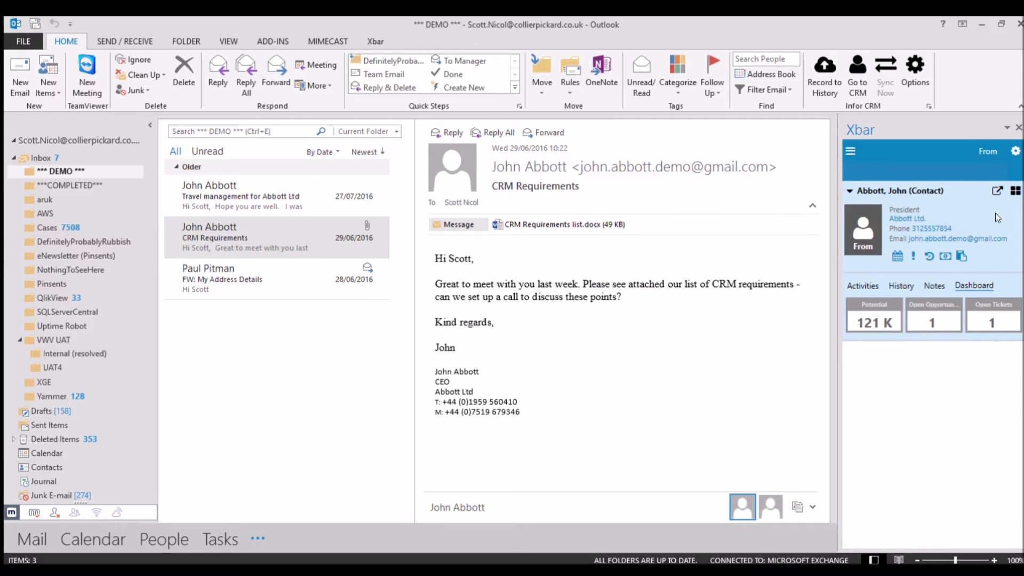
left_click(1015, 192)
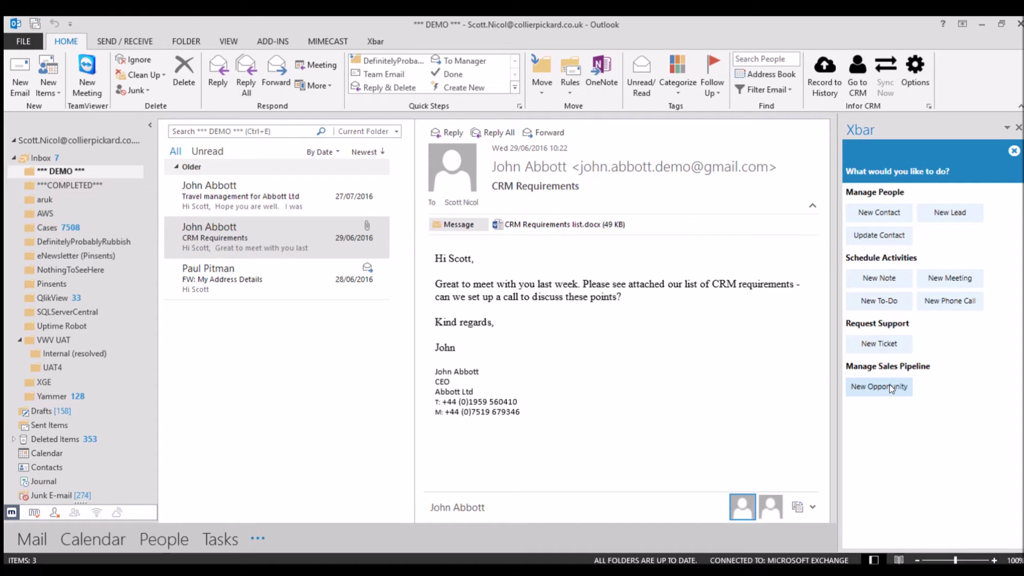
- Close the CRM actions menu and open the FW: My Address Details email
left_click(1012, 154)
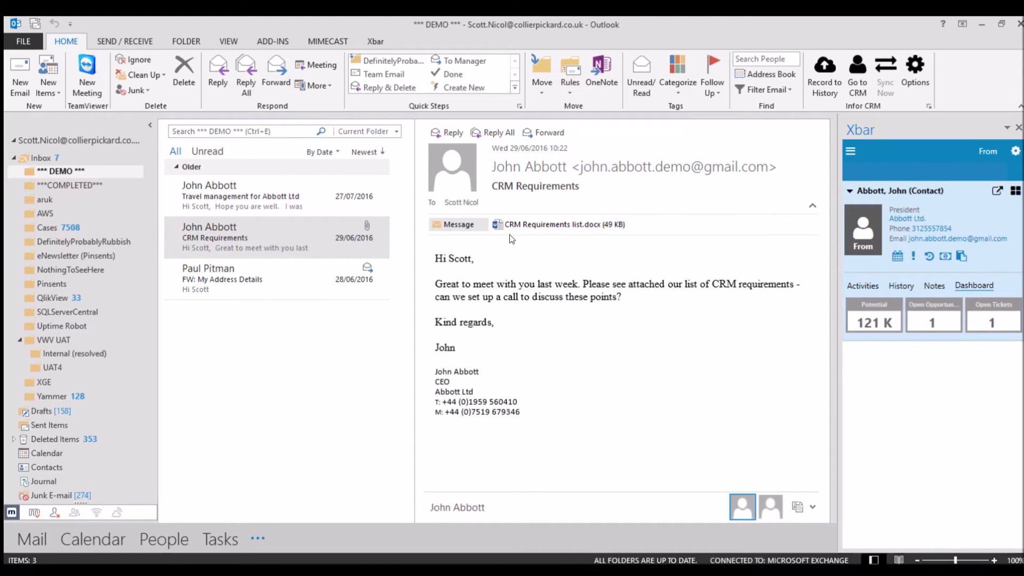
left_click(235, 272)
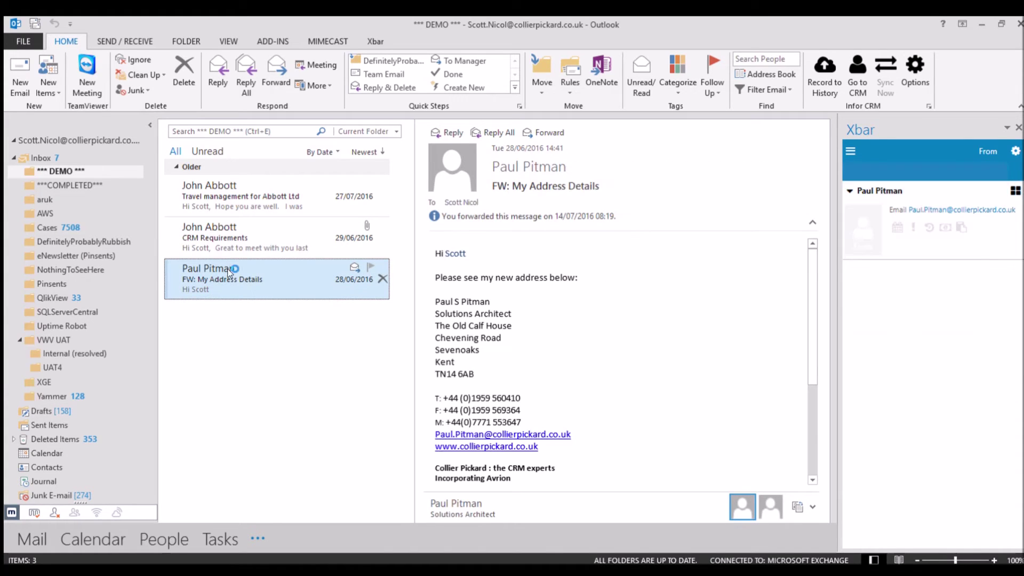
- Drag the email's signature block into Xbar to create a New Contact prefilled with the sender's details
left_click(479, 307)
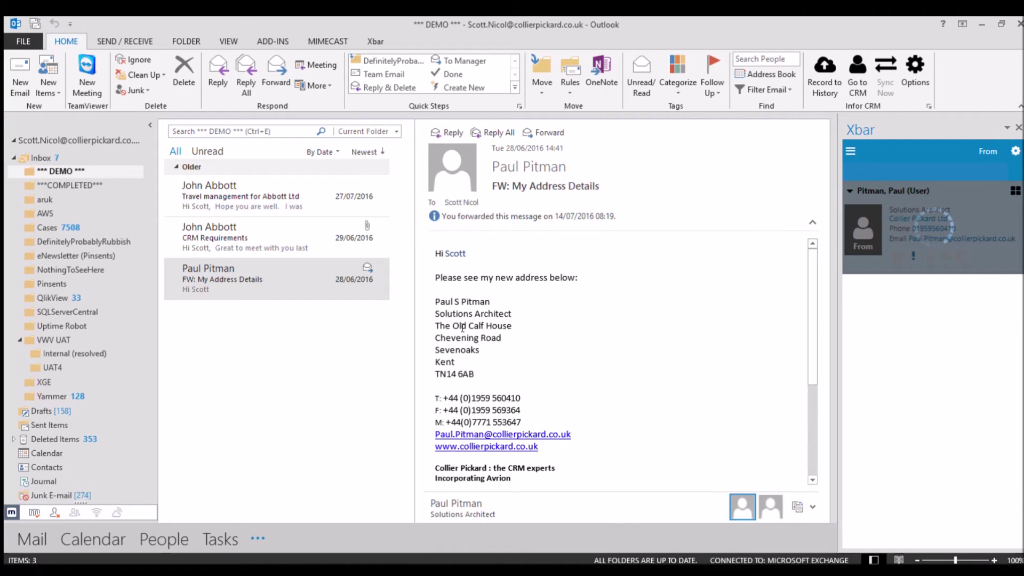
left_click_drag(435, 302, 548, 458)
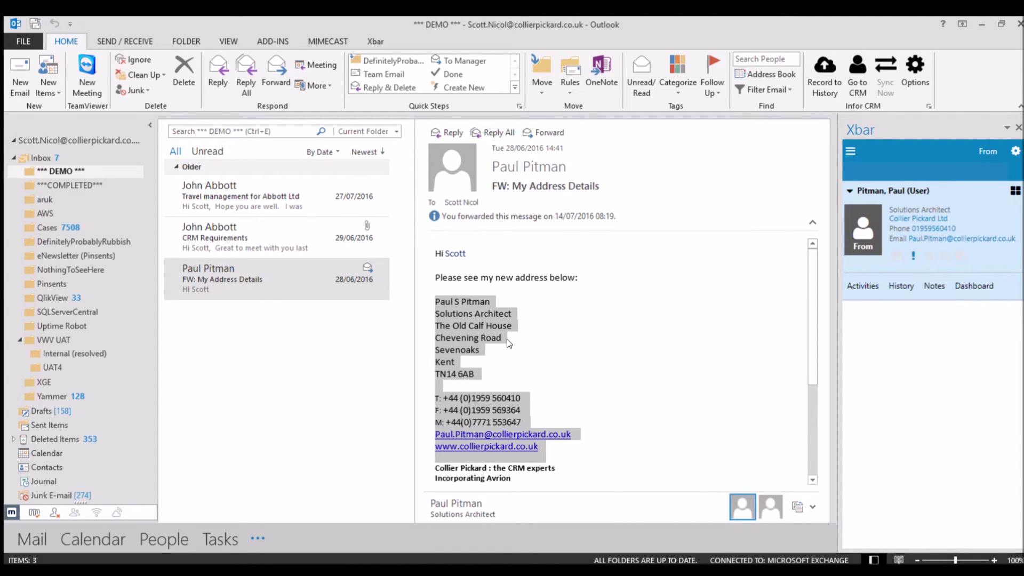
left_click_drag(464, 322, 960, 219)
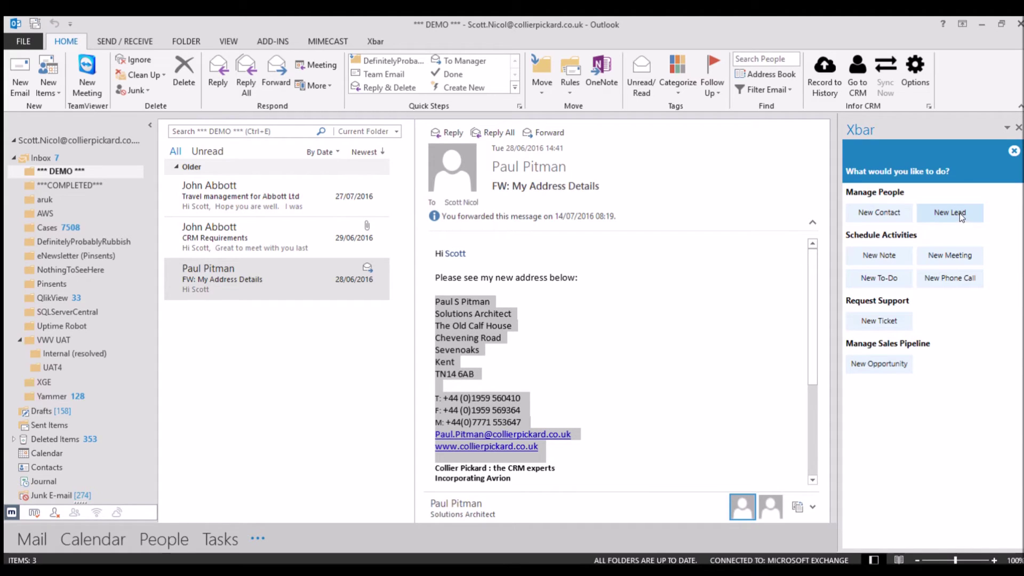
left_click(878, 213)
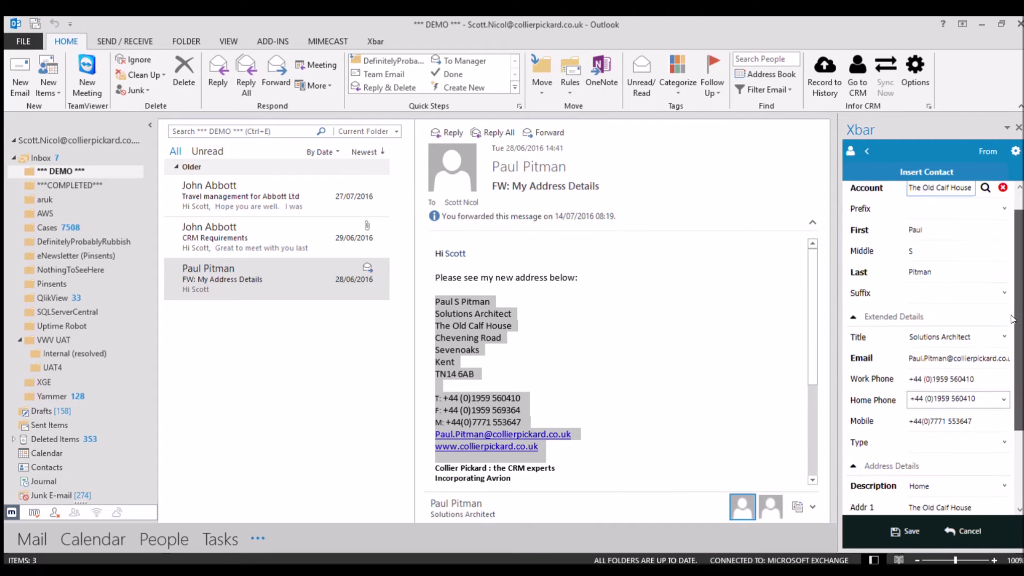
scroll(1018, 272, "down", 3)
scroll(1019, 267, "up", 3)
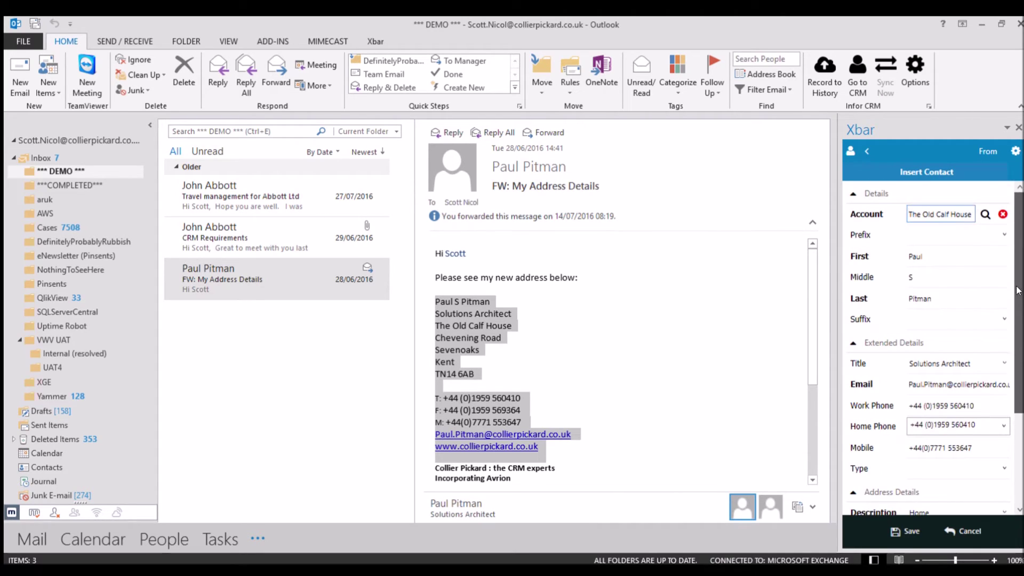
scroll(1019, 264, "down", 3)
scroll(1020, 251, "up", 3)
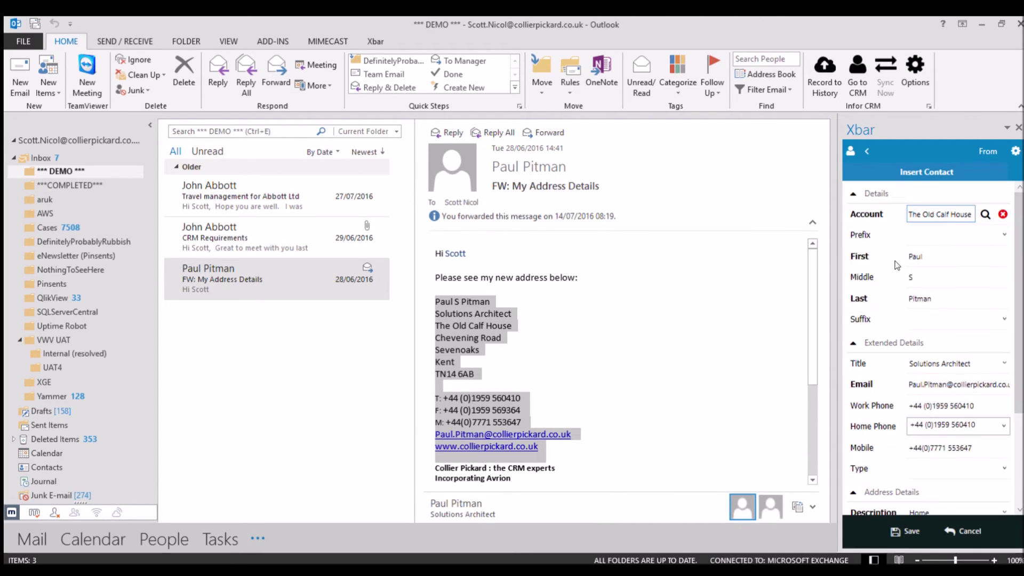
left_click(571, 279)
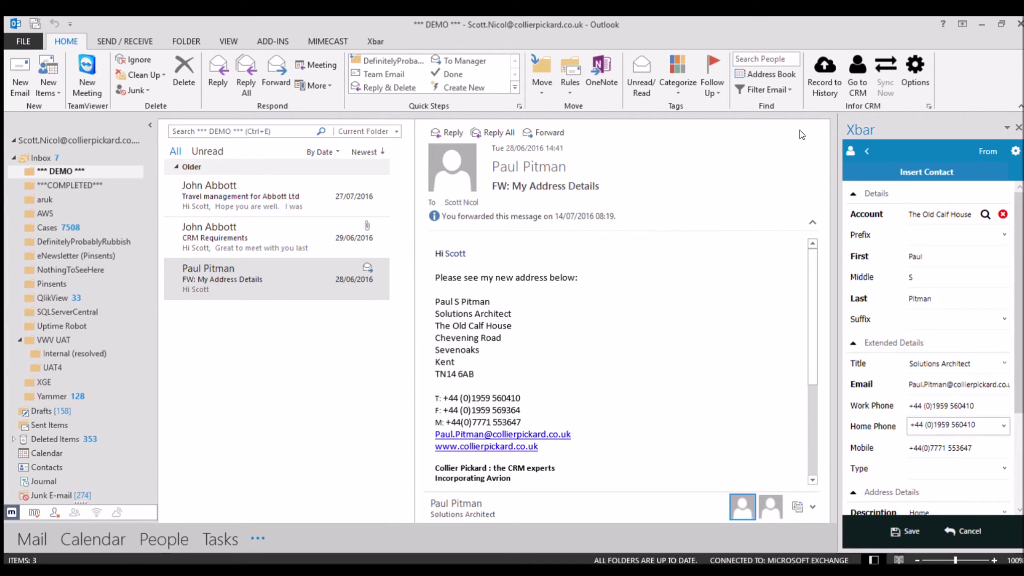
- Leave the new-contact form, open and close the CRM actions menu, and reselect the CRM Requirements email
left_click(864, 152)
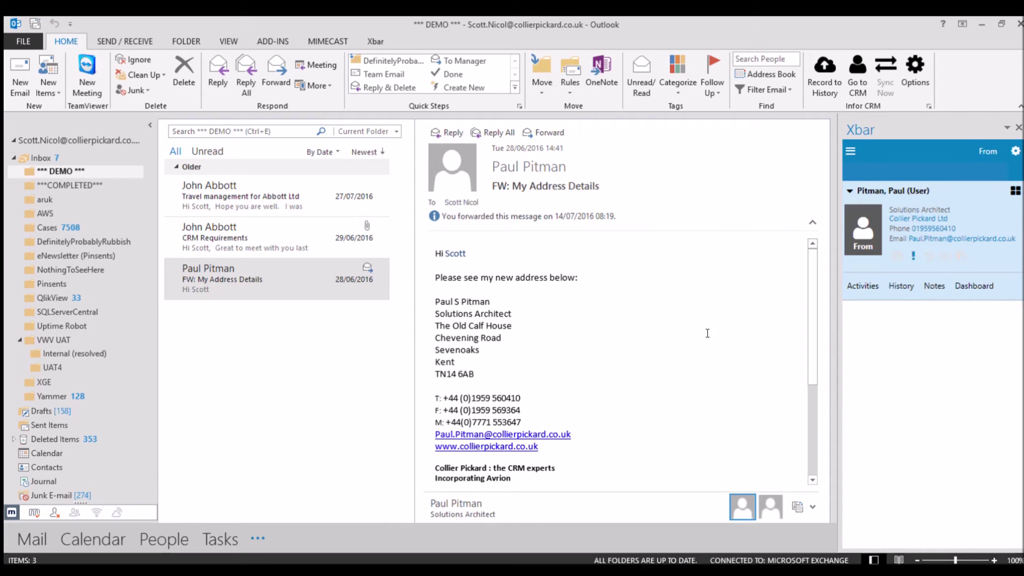
left_click(1012, 193)
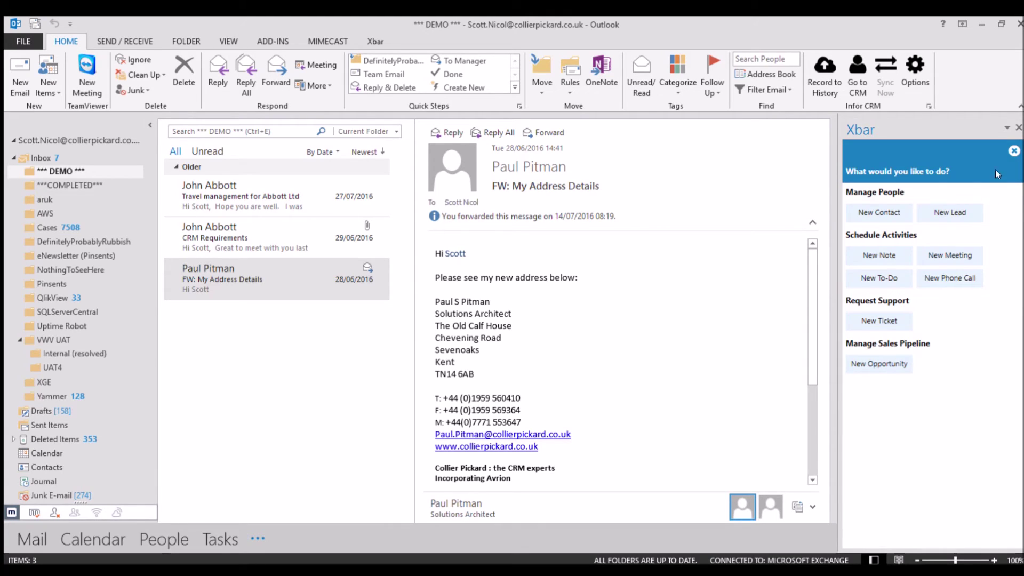
left_click(1013, 151)
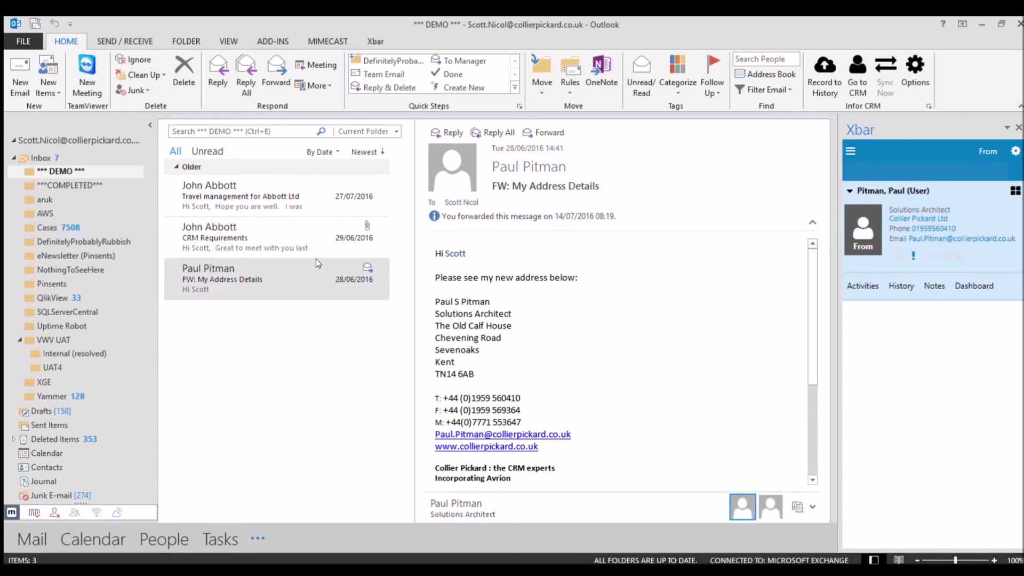
key("Up")
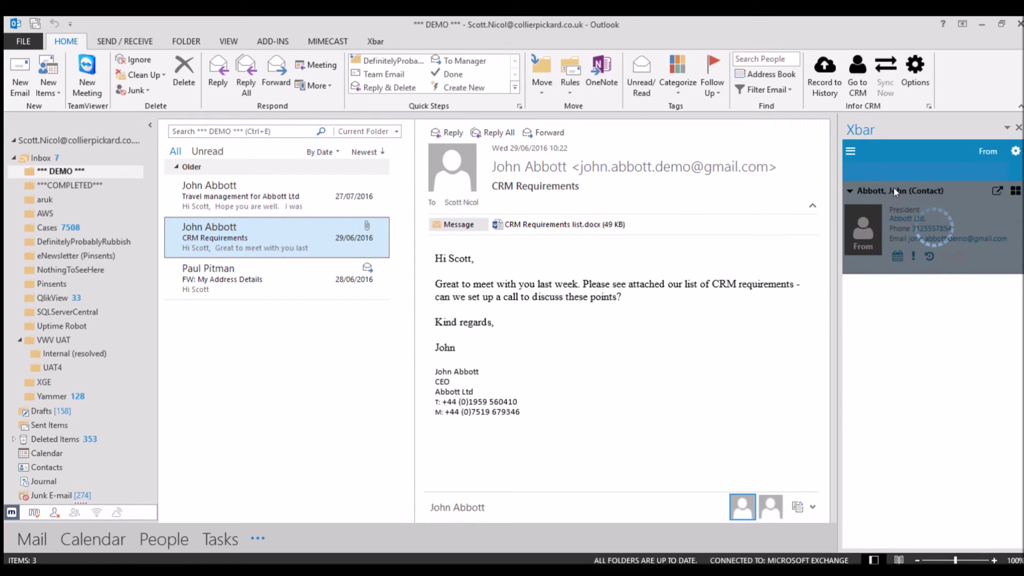
- Open the sender's Contact Summary, scroll to its tickets and attachments, and select CRM Requirements list.docx
left_click(900, 191)
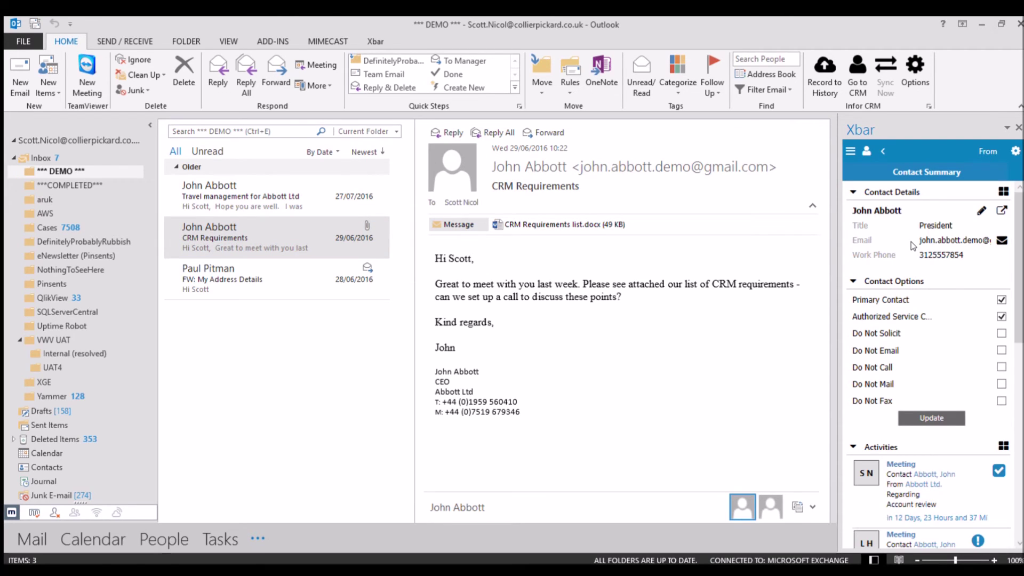
scroll(1014, 286, "down", 3)
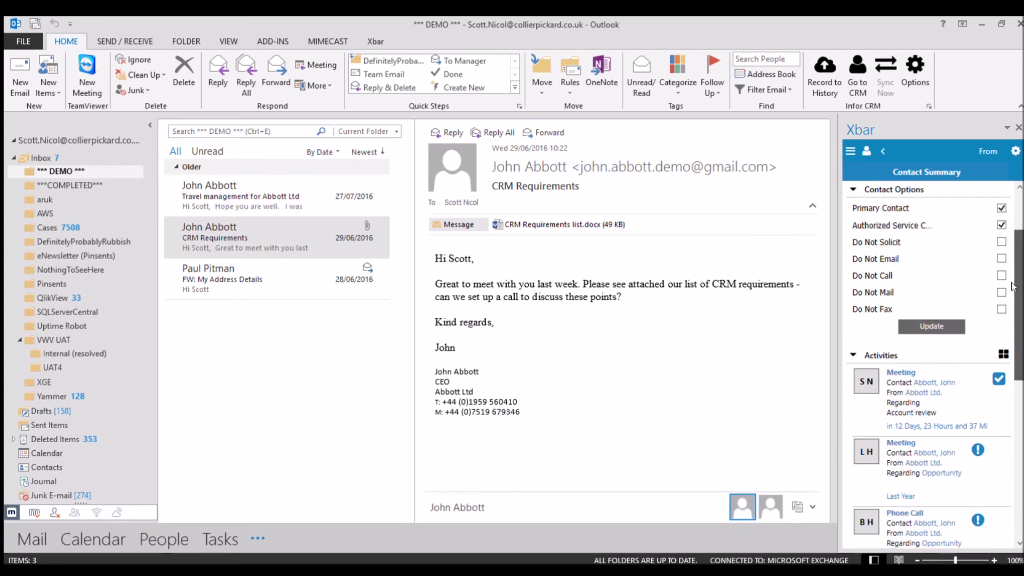
scroll(1014, 287, "down", 10)
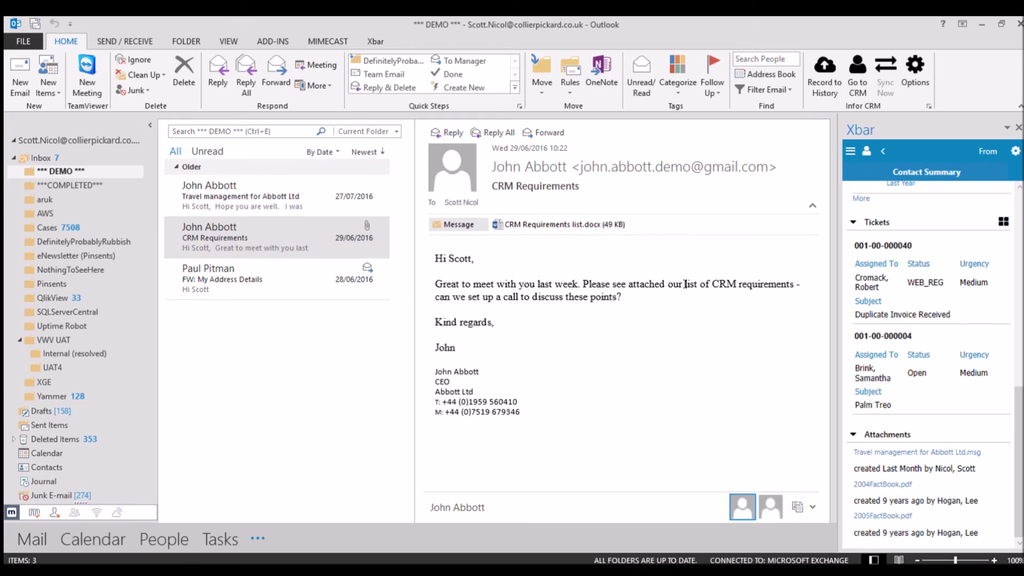
left_click(553, 228)
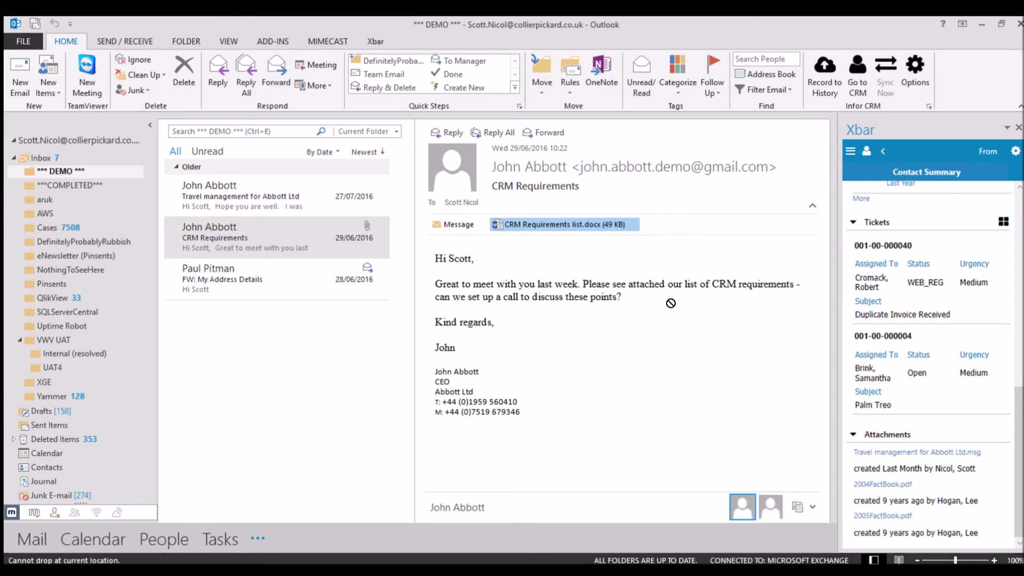
- Drag CRM Requirements list.docx onto Xbar to add it to the contact's attachments
left_click_drag(902, 493, 953, 482)
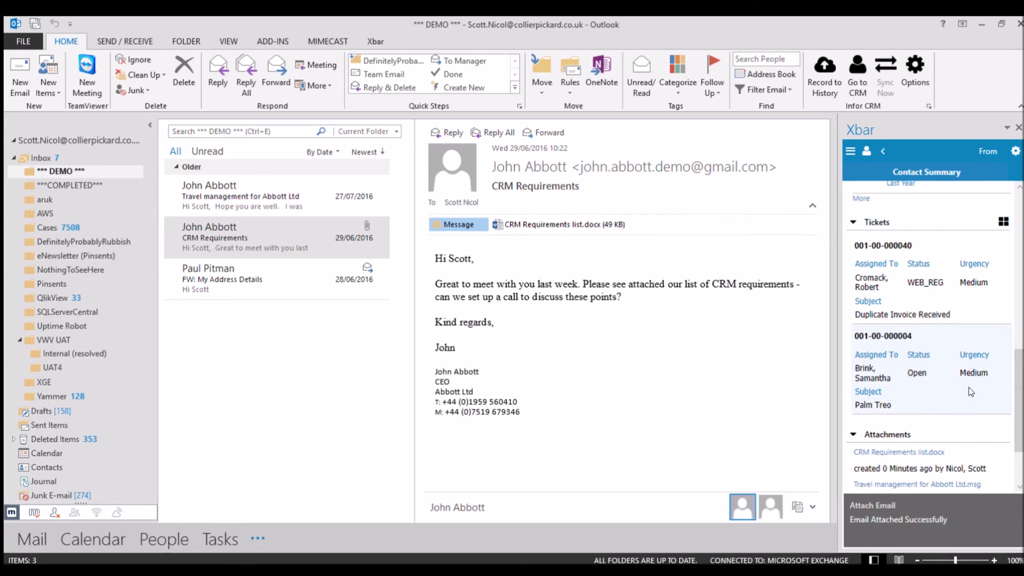
scroll(1016, 445, "down", 1)
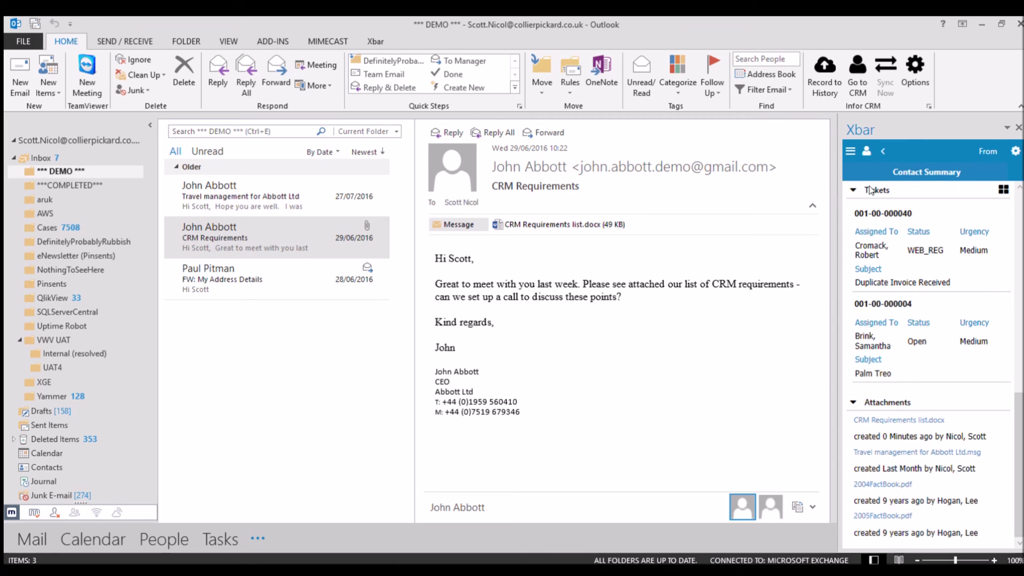
- Return to the contact card, open Xbar's navigation menu, and choose an entry from it
left_click(884, 154)
left_click(851, 153)
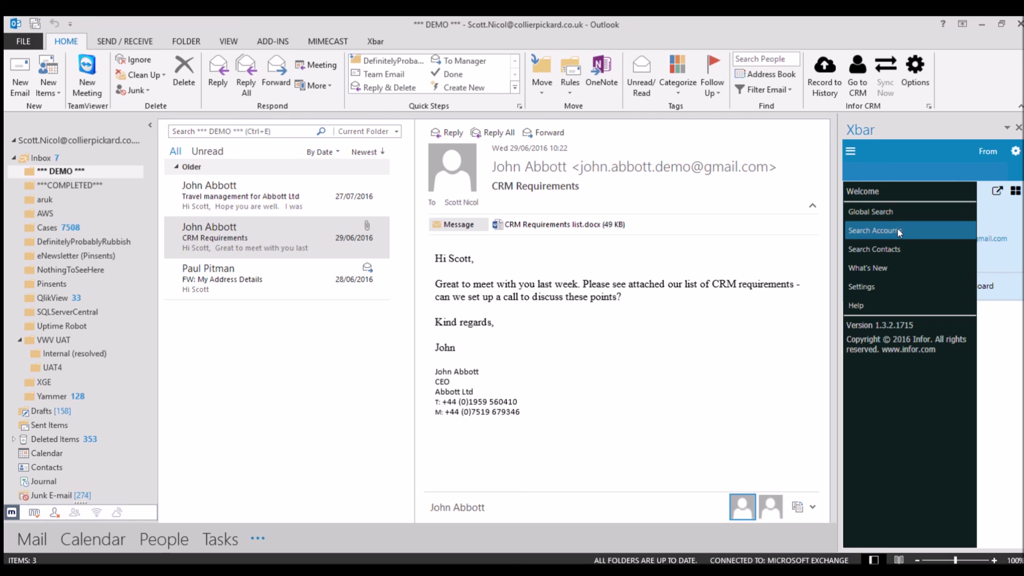
left_click(897, 230)
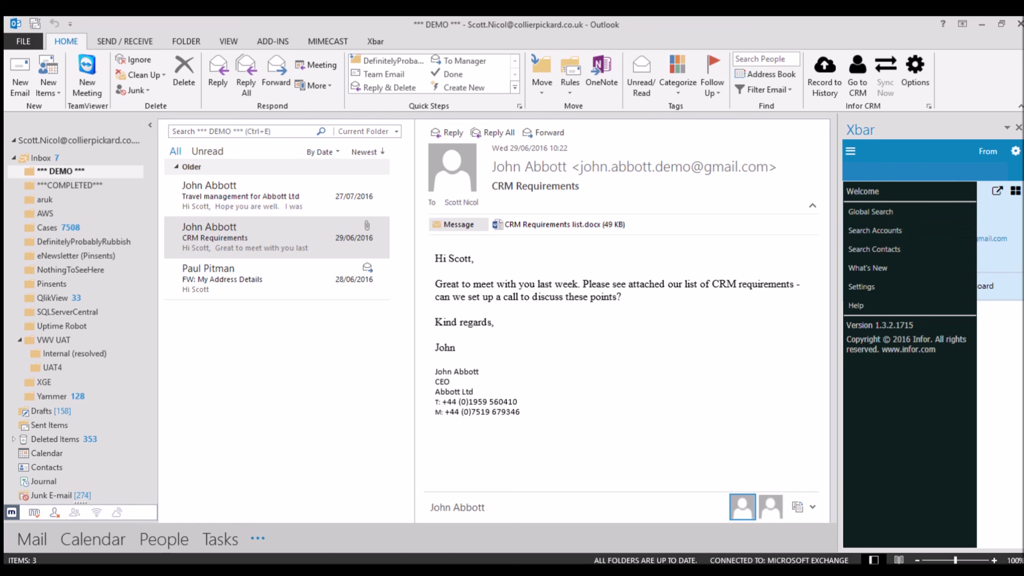